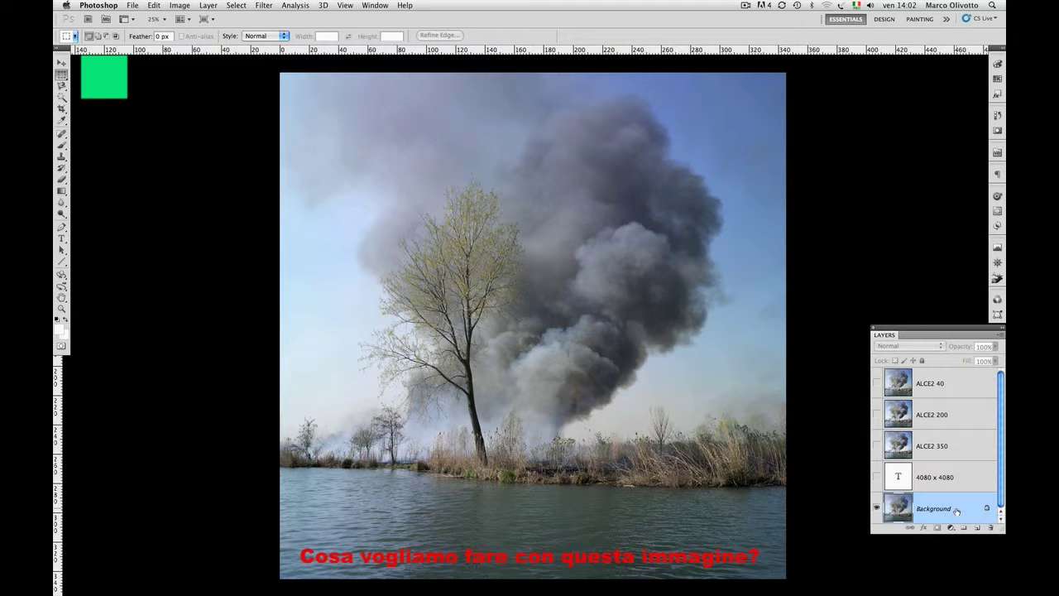
- Check the 4080 x 4080 size label, then show ALCE2 350 over the original photo
{"action": "left_click", "coordinate": [877, 478]}
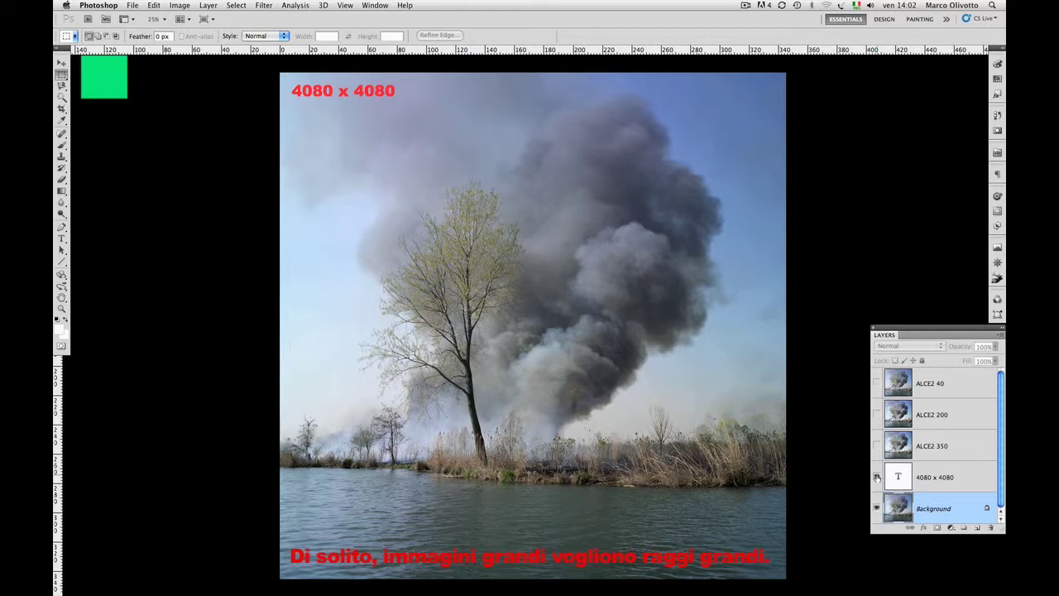
{"action": "left_click", "coordinate": [877, 477]}
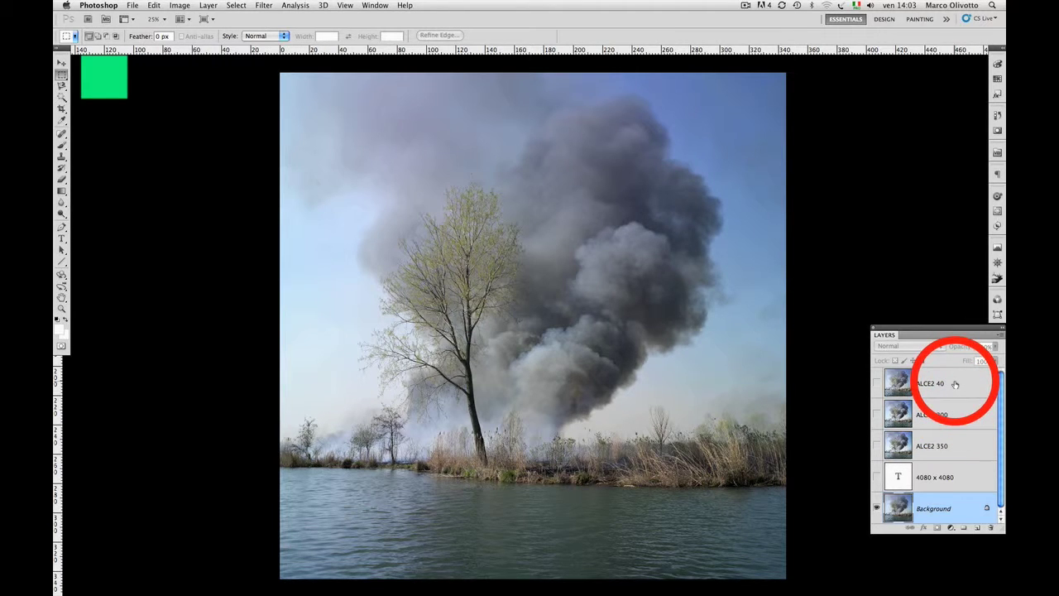
{"action": "left_click", "coordinate": [877, 446]}
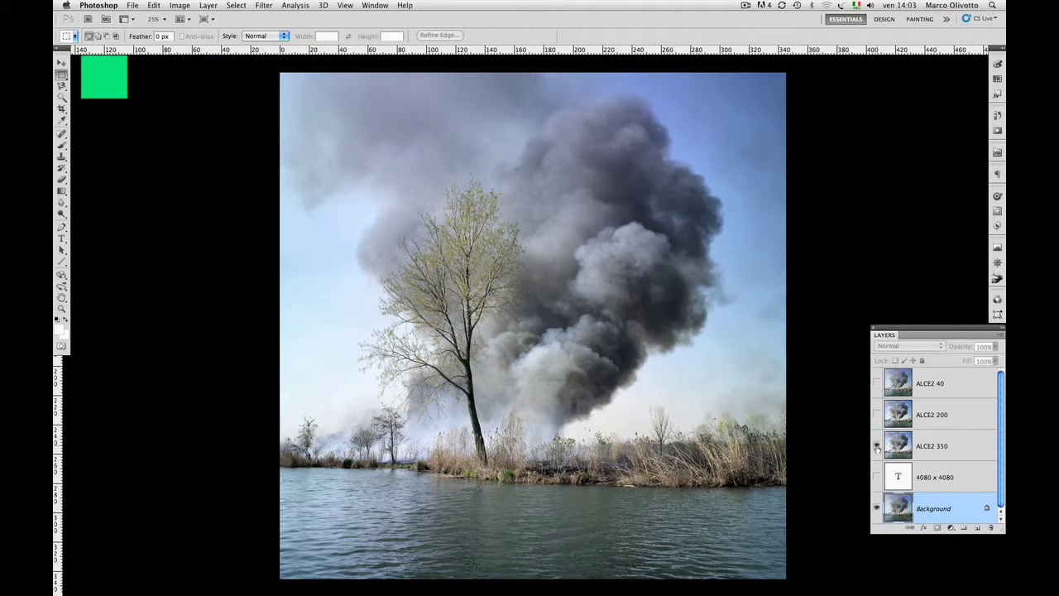
{"action": "left_click", "coordinate": [878, 446]}
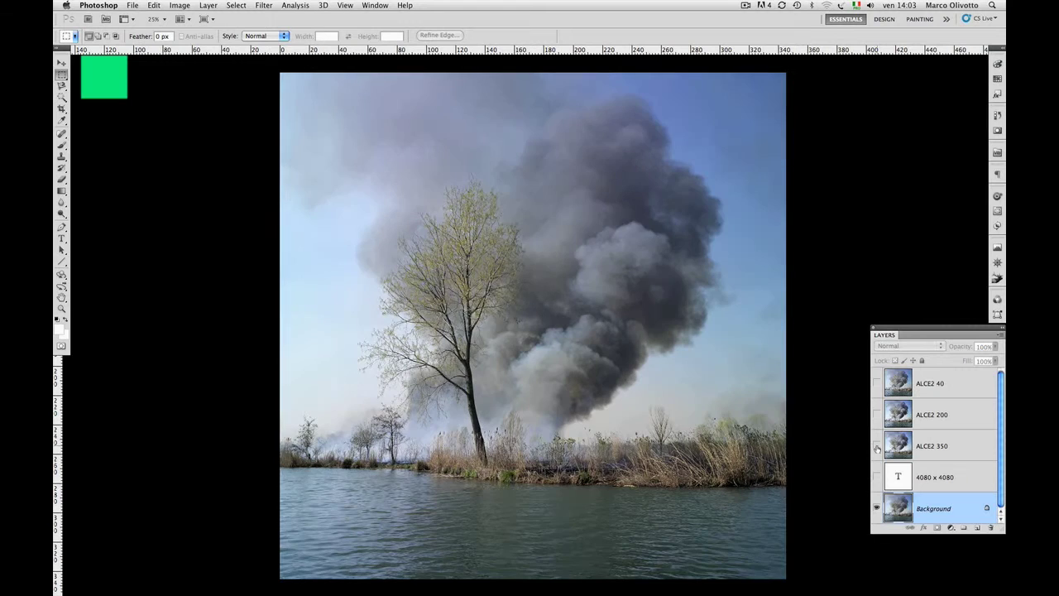
- Compare ALCE2 350 against the original several times, leaving it visible
{"action": "left_click", "coordinate": [877, 446]}
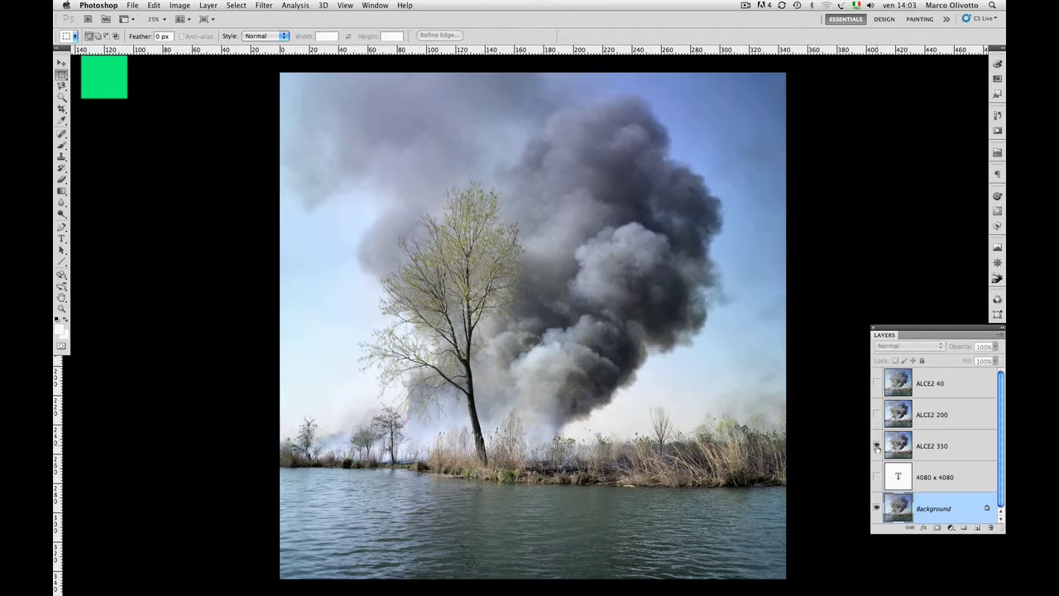
{"action": "left_click", "coordinate": [878, 446]}
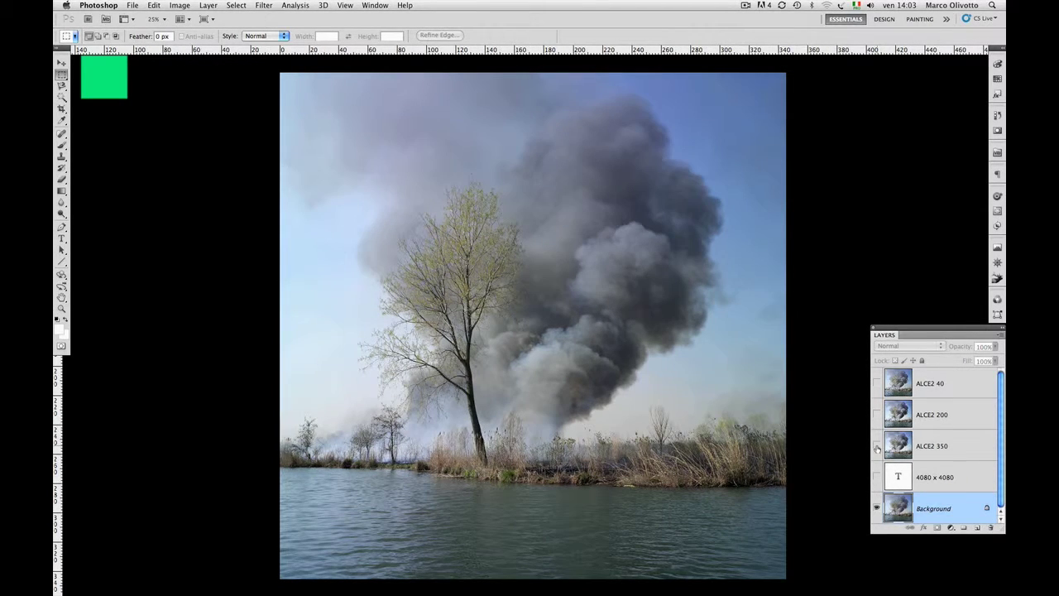
{"action": "left_click", "coordinate": [877, 446]}
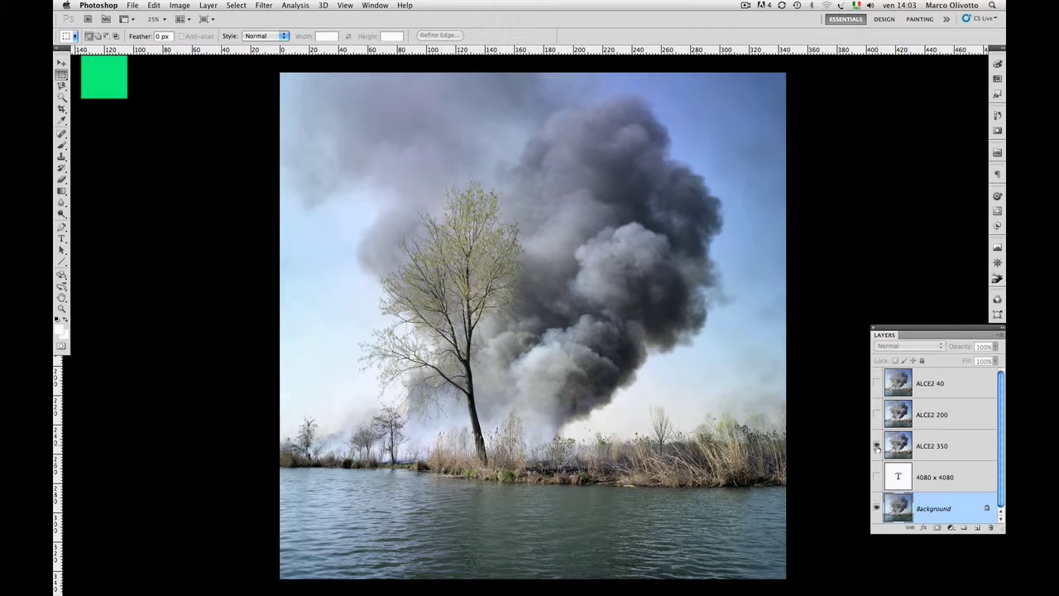
{"action": "left_click", "coordinate": [877, 446]}
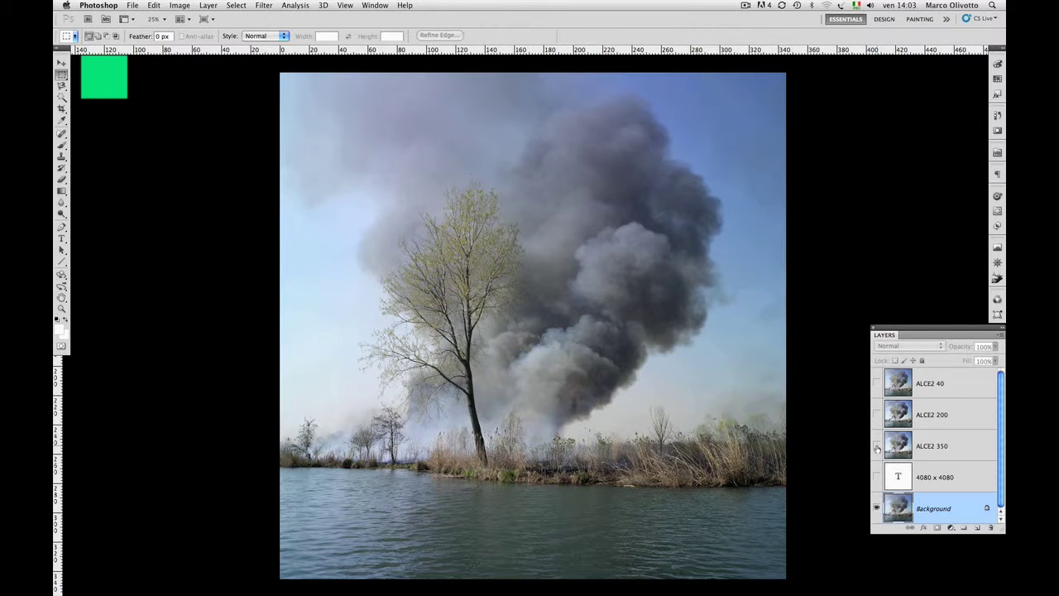
{"action": "left_click", "coordinate": [877, 446]}
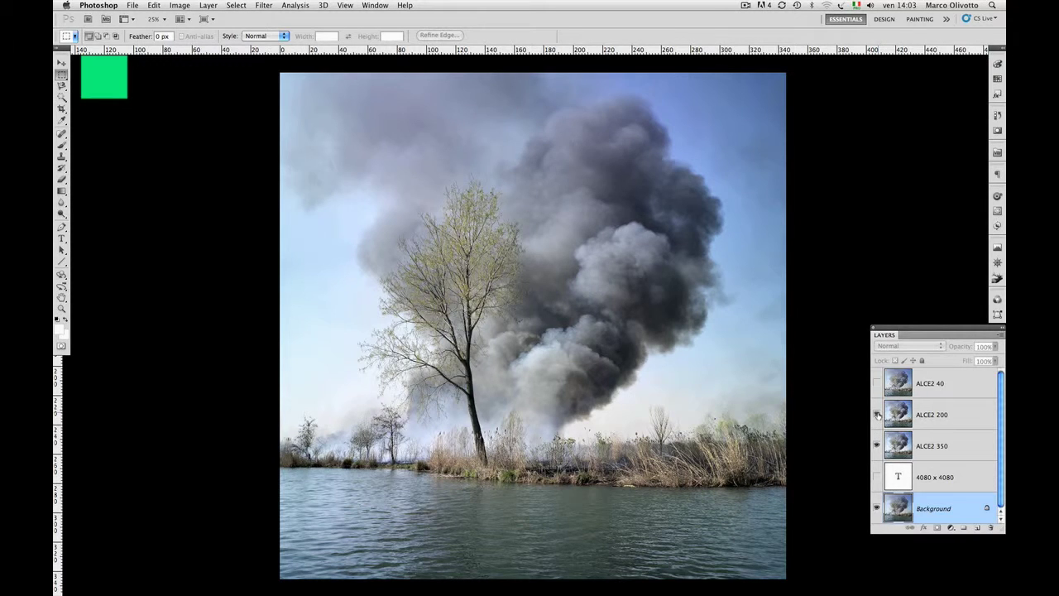
- Show ALCE2 200 above ALCE2 350, compare it on and off, and leave it visible
{"action": "left_click", "coordinate": [877, 415]}
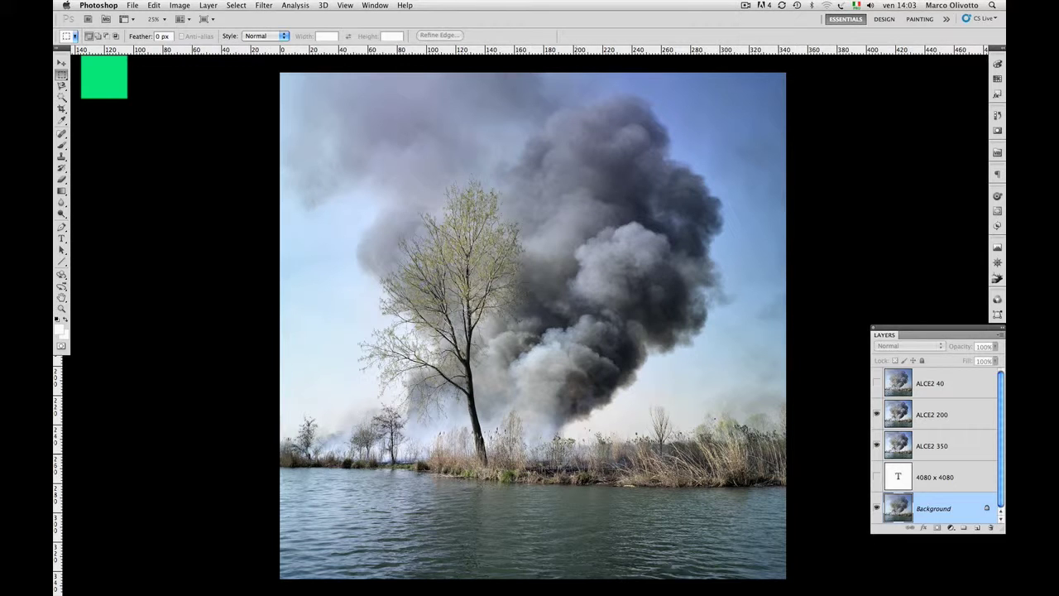
{"action": "left_click", "coordinate": [877, 416]}
{"action": "left_click", "coordinate": [878, 415]}
{"action": "left_click", "coordinate": [878, 416]}
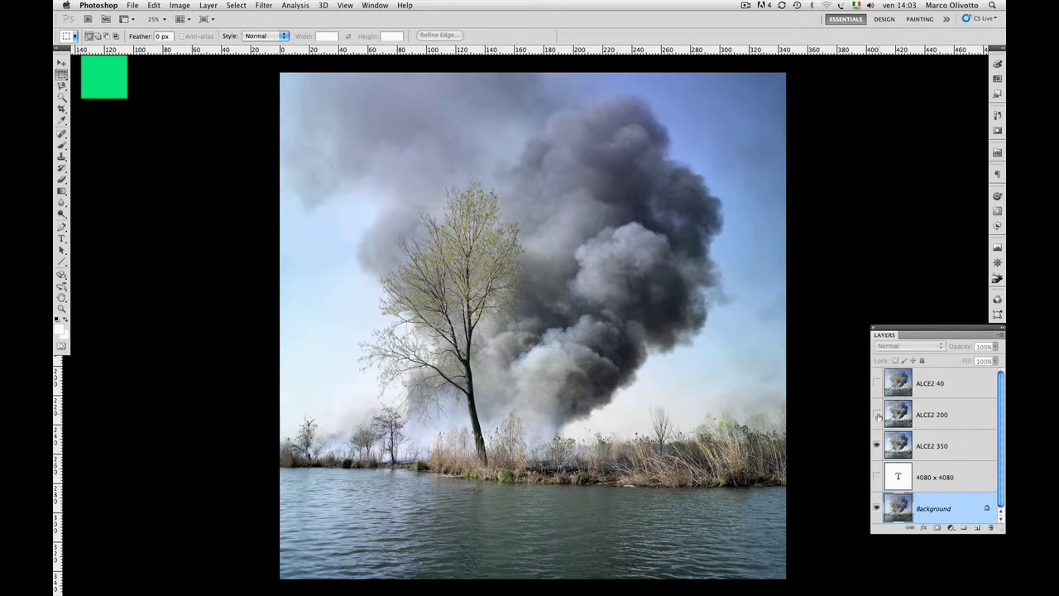
{"action": "left_click", "coordinate": [878, 416]}
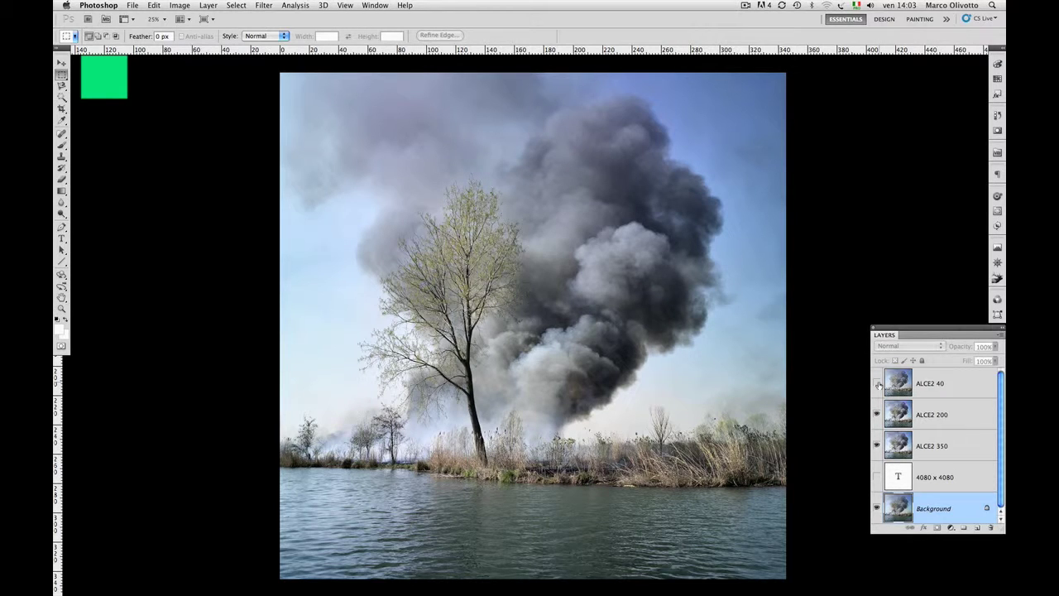
- Turn on the top ALCE2 40 layer and toggle it repeatedly to compare the three-layer blend
{"action": "left_click", "coordinate": [878, 384]}
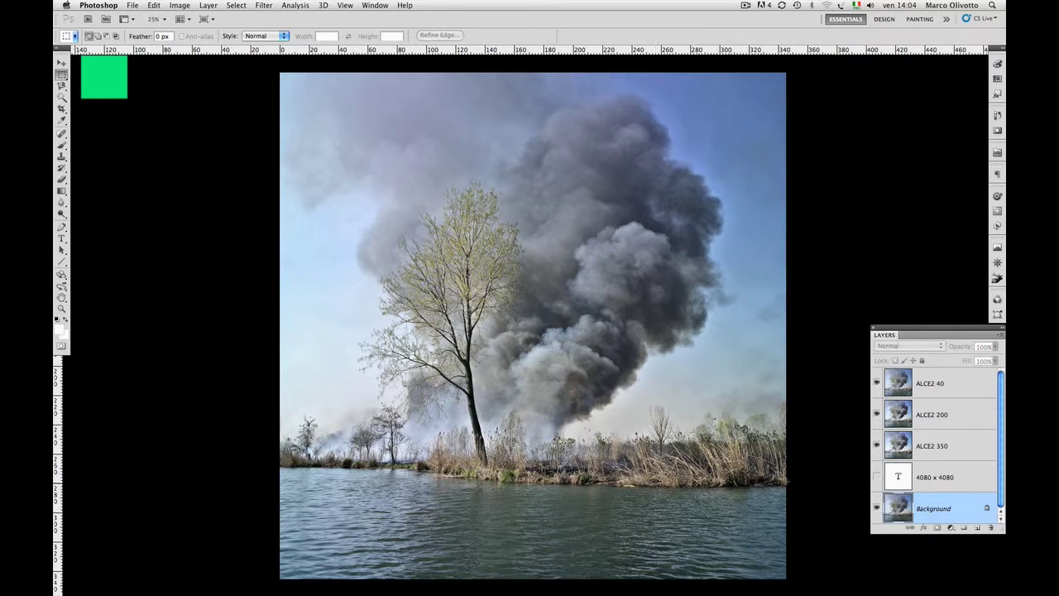
{"action": "left_click", "coordinate": [878, 383]}
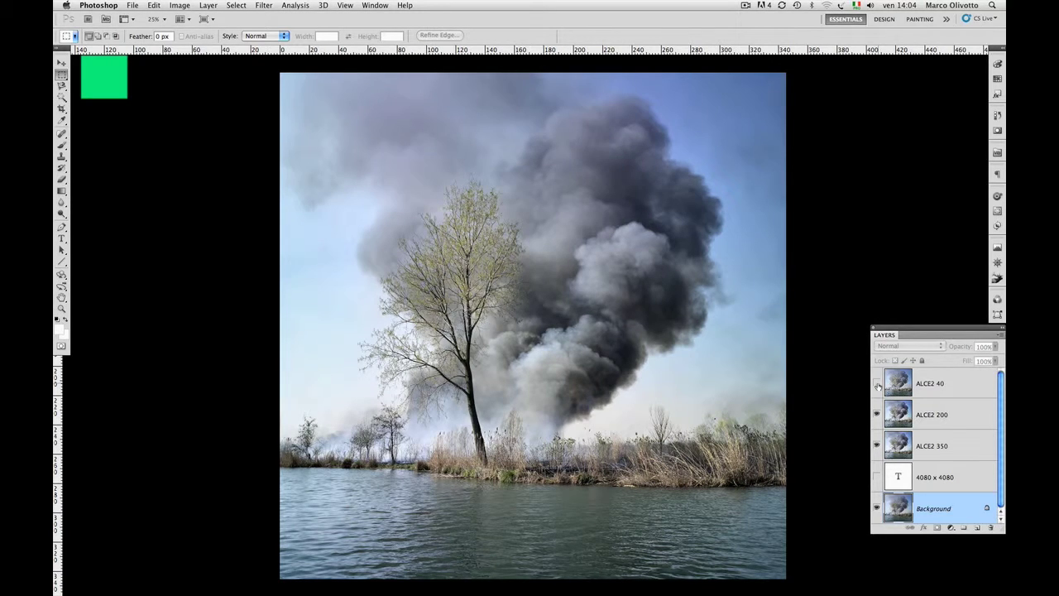
{"action": "left_click", "coordinate": [877, 383]}
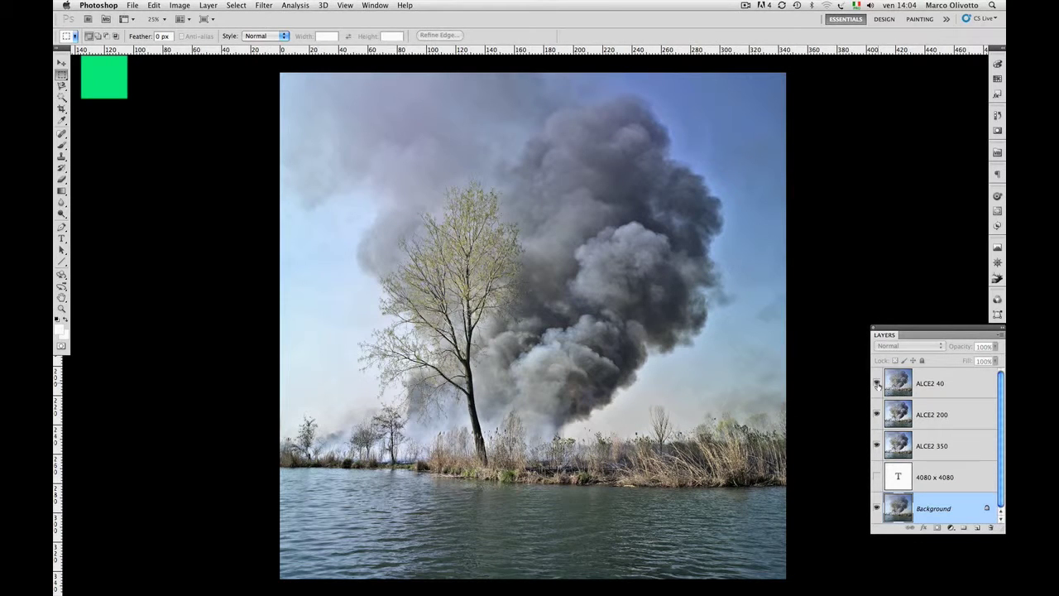
{"action": "left_click", "coordinate": [877, 383]}
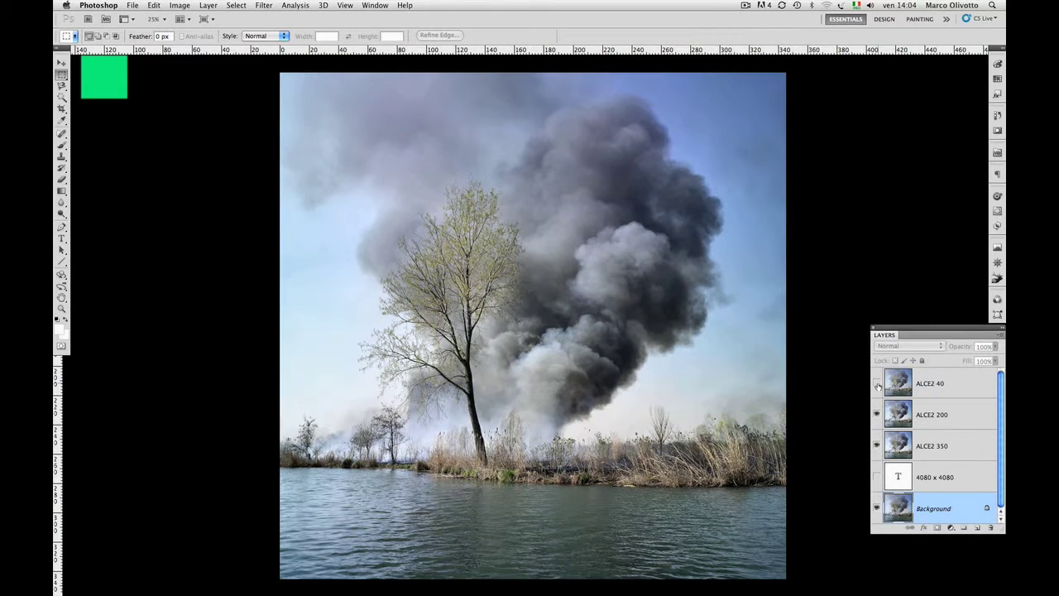
{"action": "left_click", "coordinate": [877, 383]}
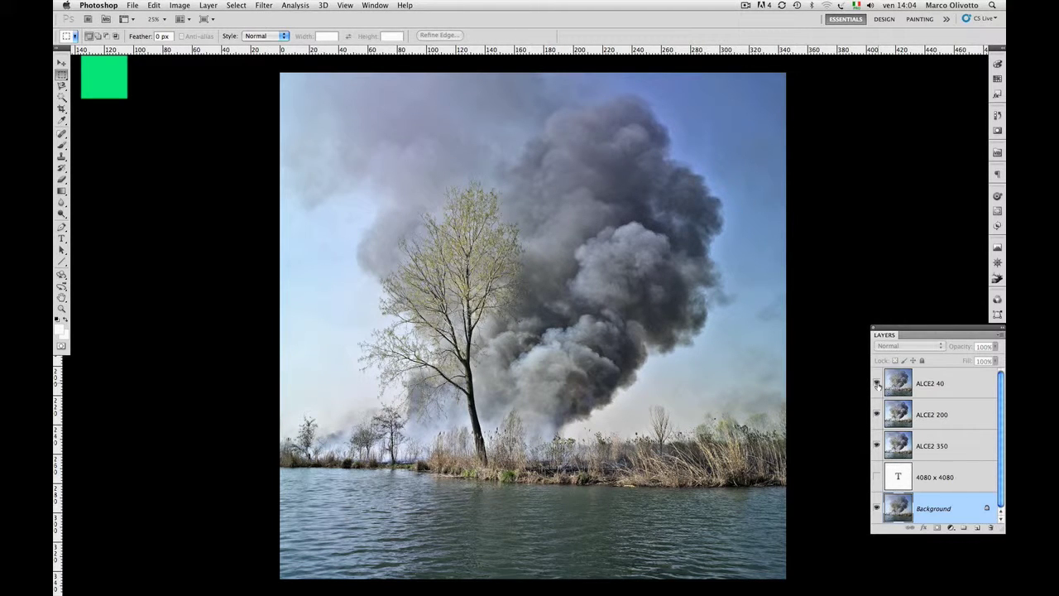
{"action": "left_click", "coordinate": [877, 383]}
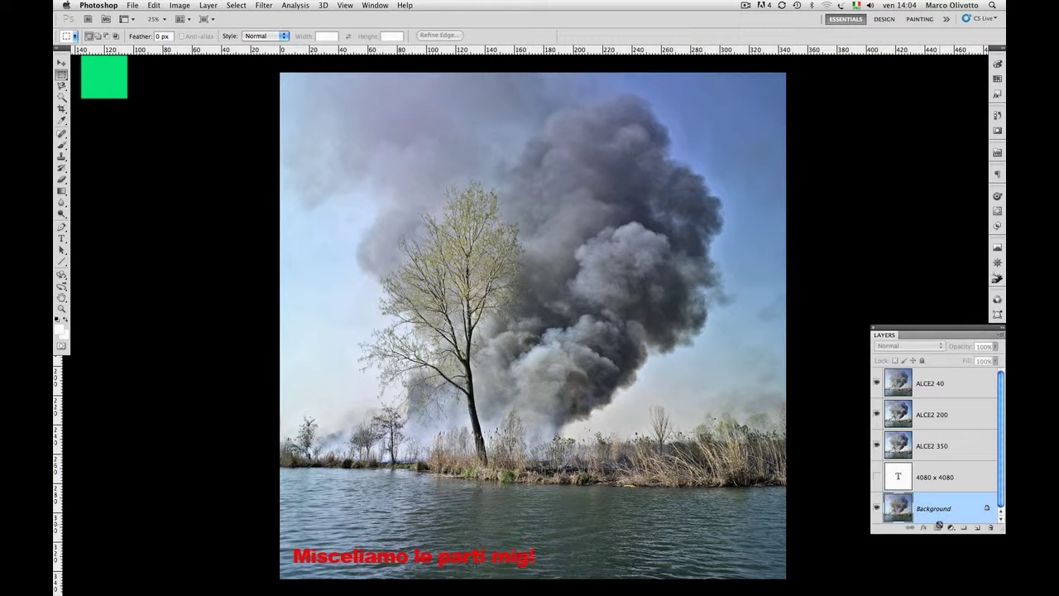
- Select the ALCE2 40 layer in the Layers panel
{"action": "left_click", "coordinate": [950, 395]}
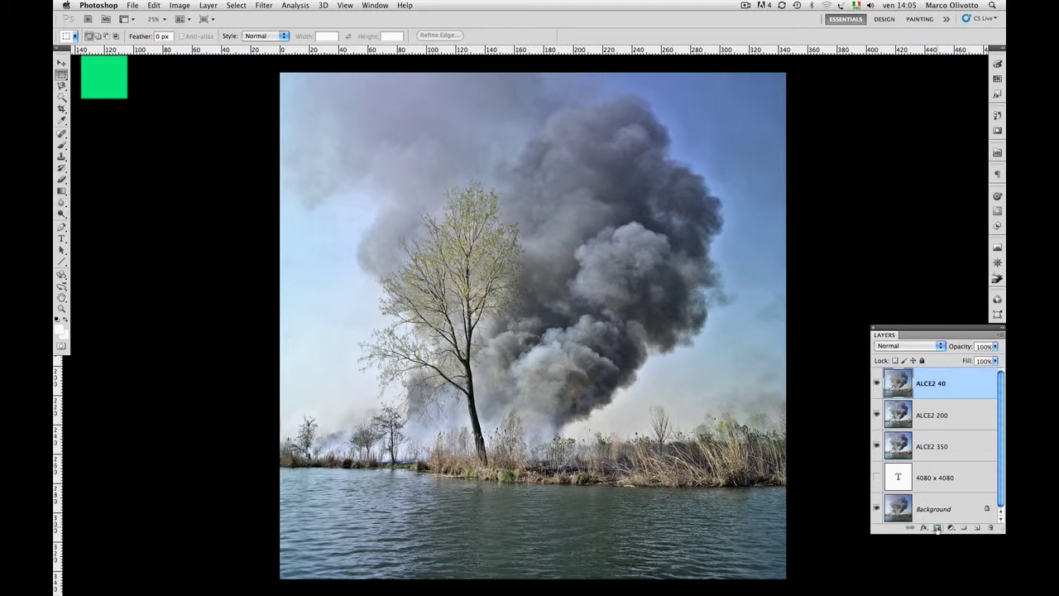
- Add a black hide-all mask to ALCE2 40 and set a 300 px, 0% hardness white brush
{"action": "left_click", "coordinate": [938, 528], "text": "alt"}
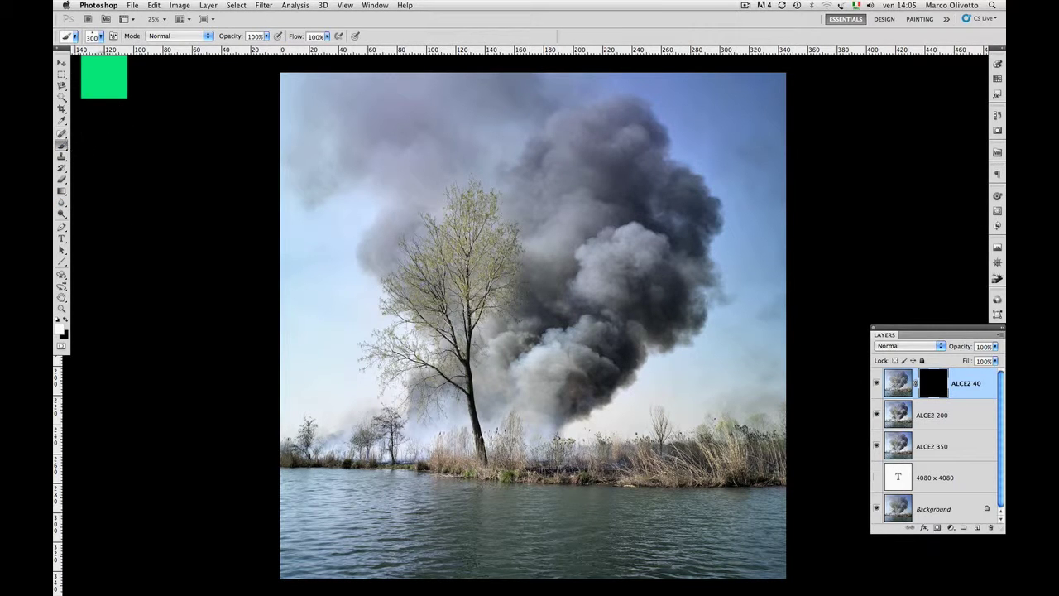
{"action": "left_click", "coordinate": [101, 37]}
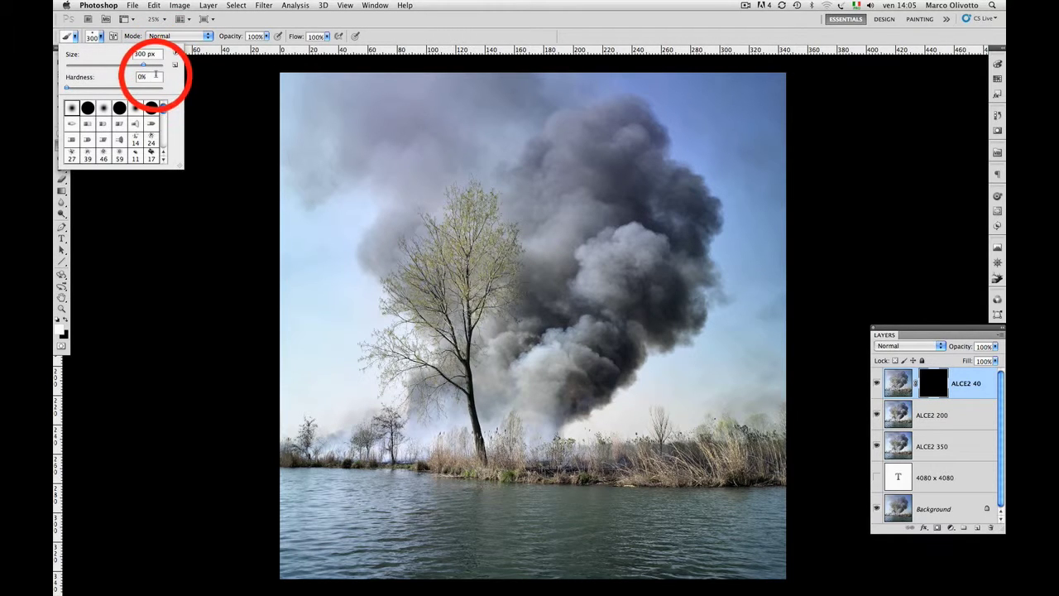
{"action": "left_click", "coordinate": [220, 81]}
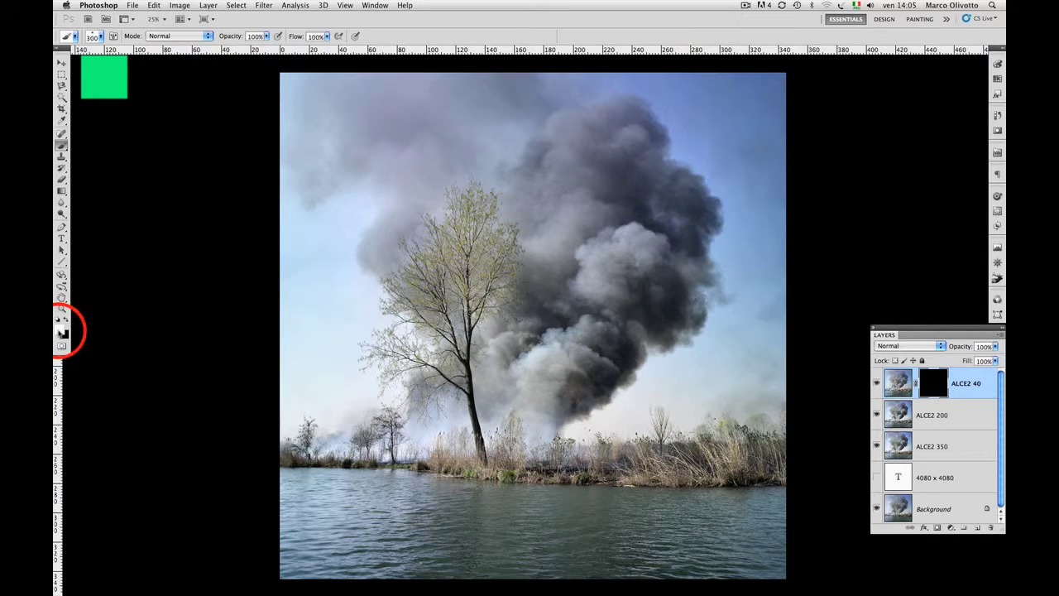
{"action": "key", "text": "x"}
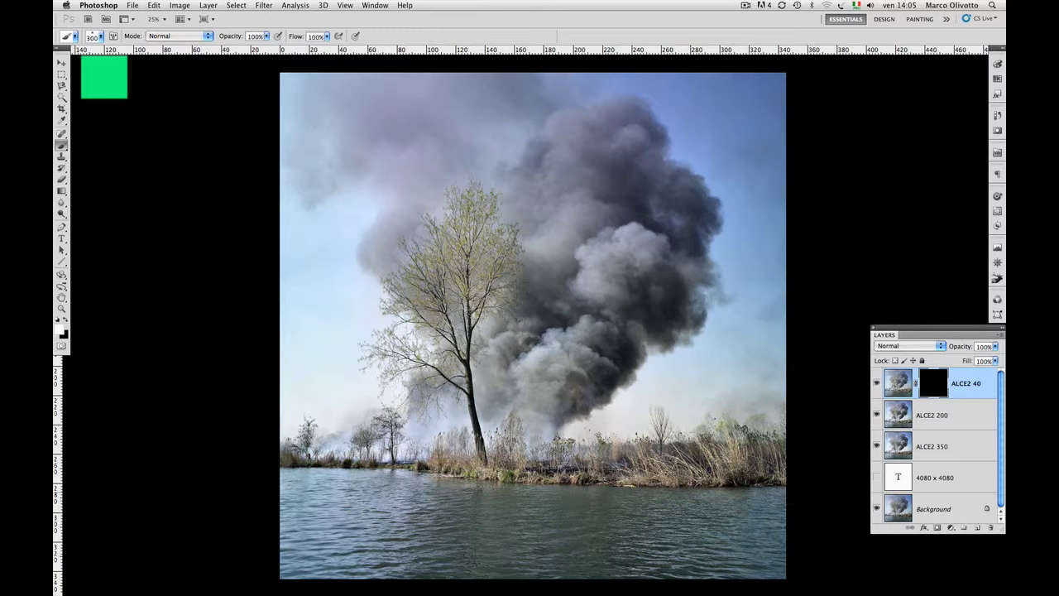
- Paint white over the dark streaks and bottom gaps in the isolated ALCE2 40 mask
{"action": "left_click", "coordinate": [933, 384], "text": "alt"}
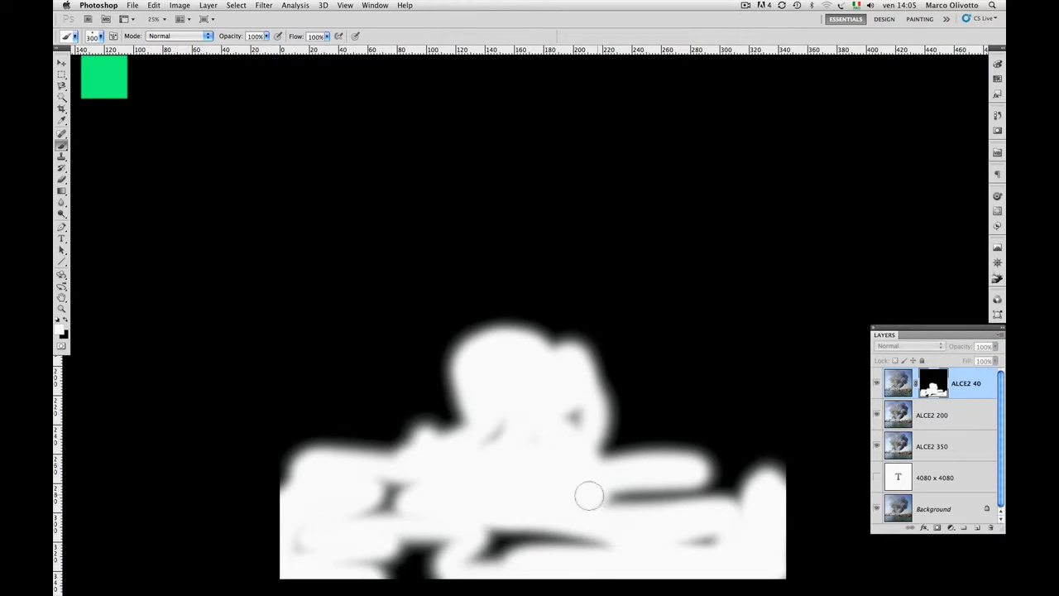
{"action": "mouse_move", "coordinate": [447, 562]}
{"action": "left_mouse_down"}
{"action": "mouse_move", "coordinate": [366, 560]}
{"action": "mouse_move", "coordinate": [378, 516]}
{"action": "mouse_move", "coordinate": [462, 542]}
{"action": "mouse_move", "coordinate": [568, 433]}
{"action": "mouse_move", "coordinate": [634, 510]}
{"action": "mouse_move", "coordinate": [615, 489]}
{"action": "left_mouse_up"}
{"action": "mouse_move", "coordinate": [408, 492]}
{"action": "left_mouse_down"}
{"action": "mouse_move", "coordinate": [289, 544]}
{"action": "mouse_move", "coordinate": [590, 569]}
{"action": "left_mouse_up"}
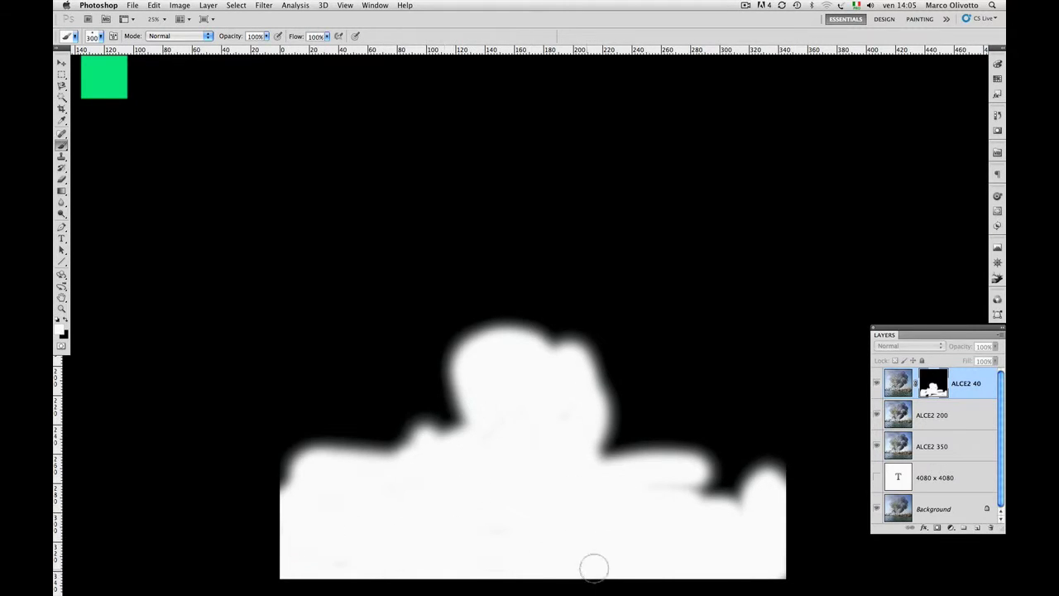
{"action": "left_click", "coordinate": [933, 387], "text": "alt"}
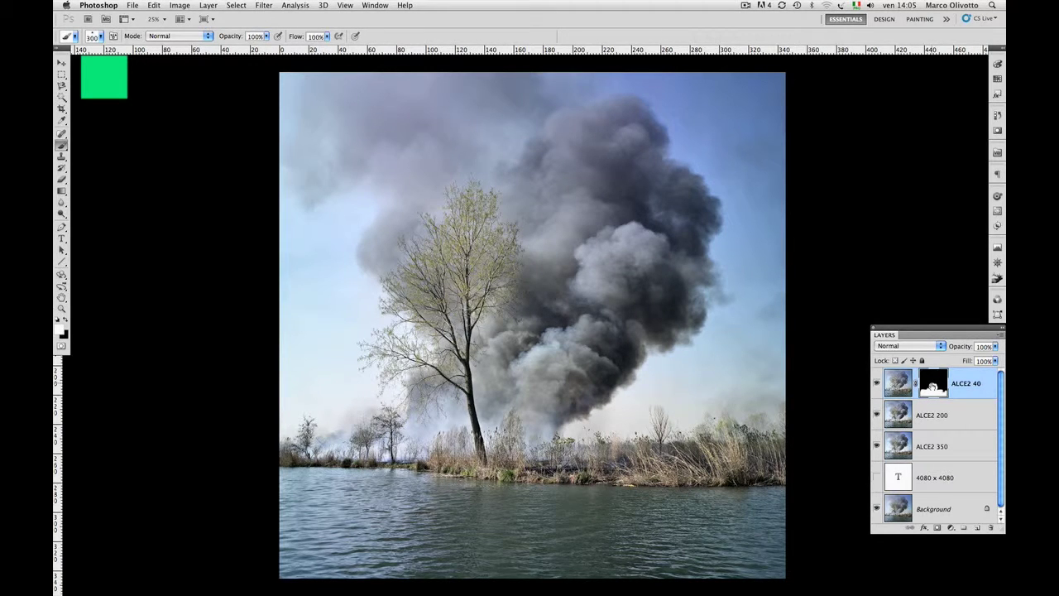
- Toggle ALCE2 40 off and on twice to compare the blend without it
{"action": "left_click", "coordinate": [877, 384]}
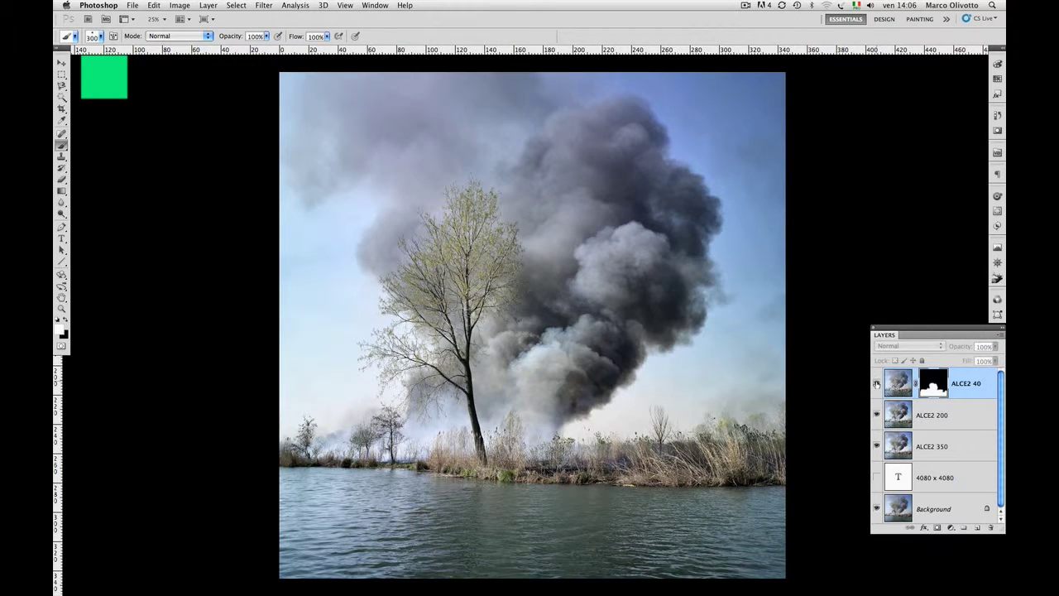
{"action": "left_click", "coordinate": [878, 384]}
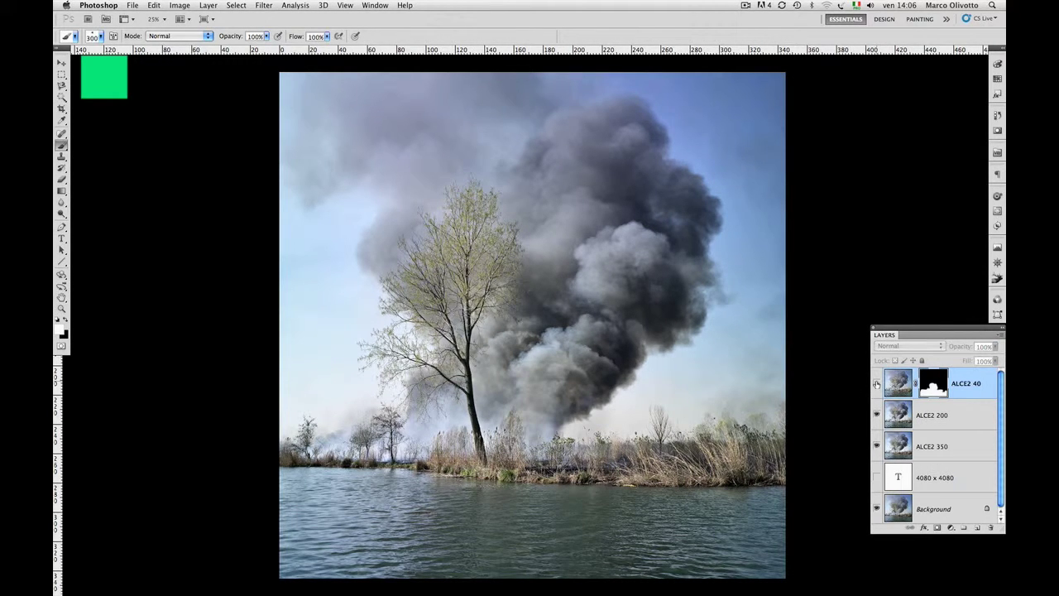
{"action": "left_click", "coordinate": [877, 384]}
{"action": "left_click", "coordinate": [877, 384]}
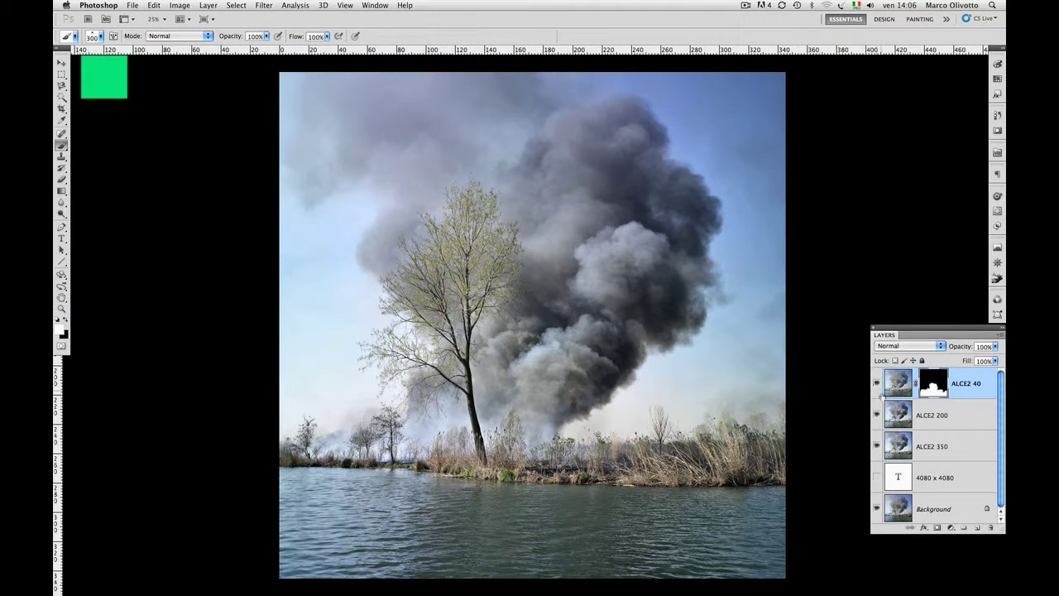
- Show Background, ALCE2 200 and masked ALCE2 40 with ALCE2 350 hidden, briefly isolating ALCE2 40
{"action": "left_click", "coordinate": [877, 510], "text": "alt"}
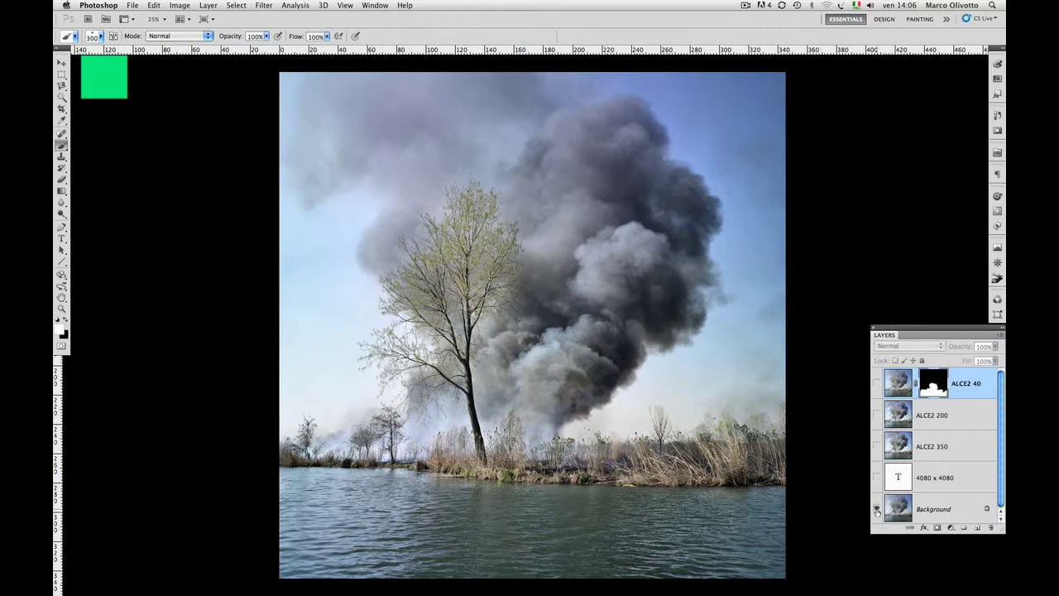
{"action": "left_click", "coordinate": [877, 415]}
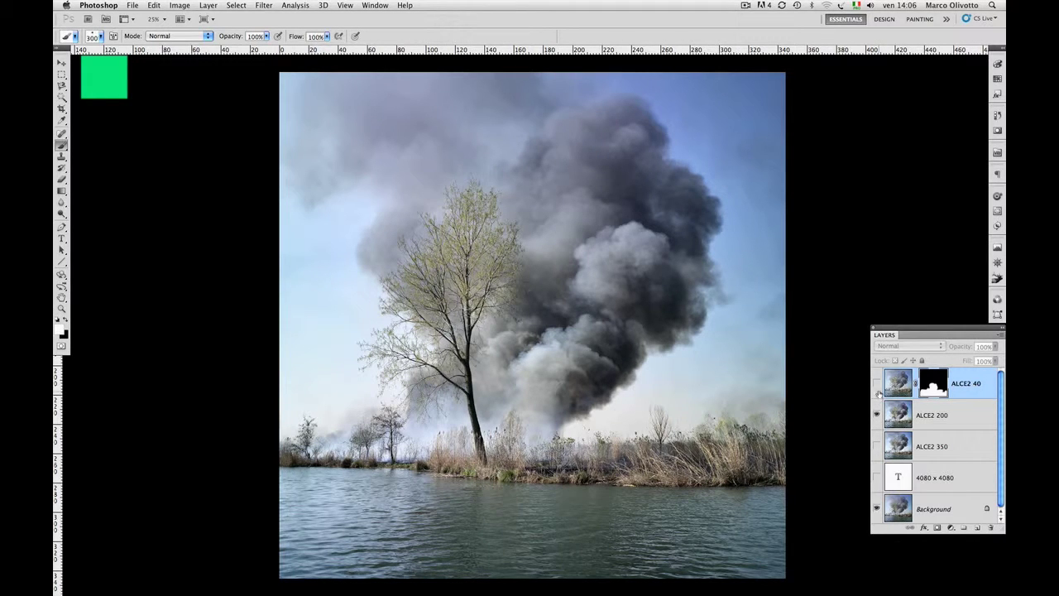
{"action": "left_click", "coordinate": [878, 384]}
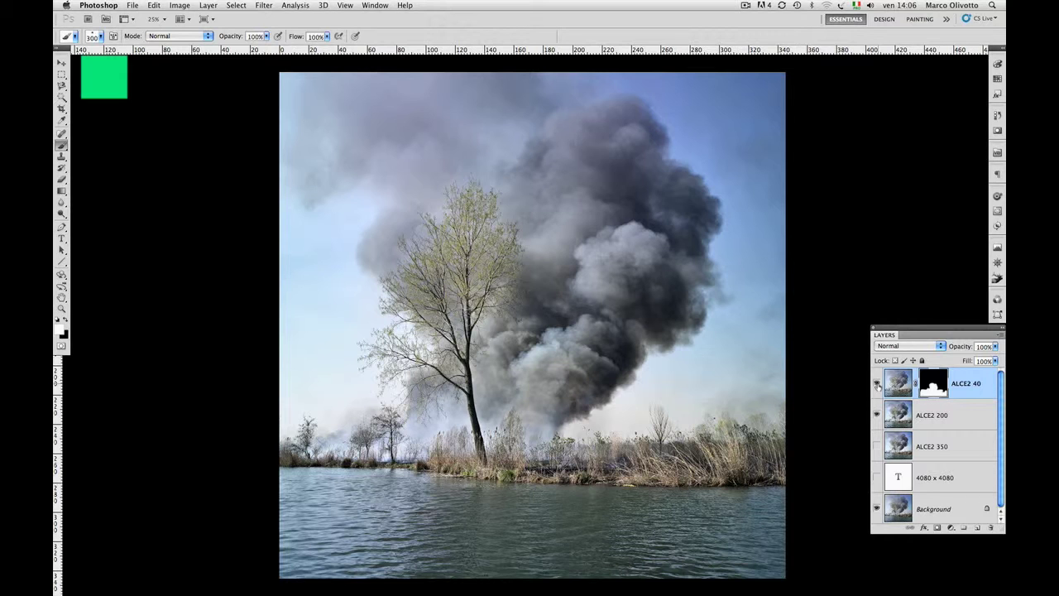
{"action": "left_click", "coordinate": [878, 385], "text": "alt"}
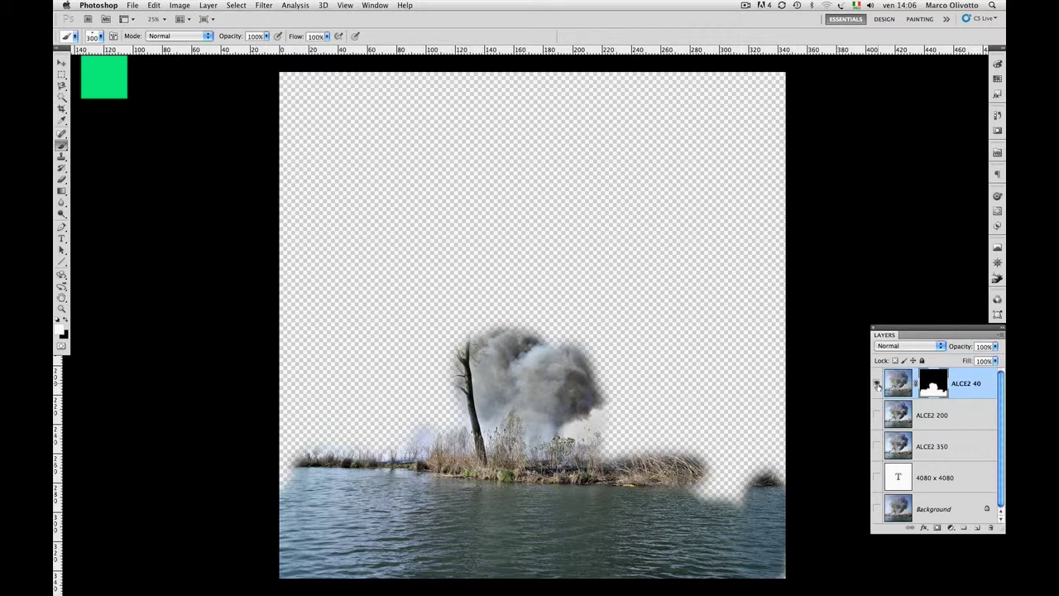
{"action": "left_click", "coordinate": [878, 385], "text": "alt"}
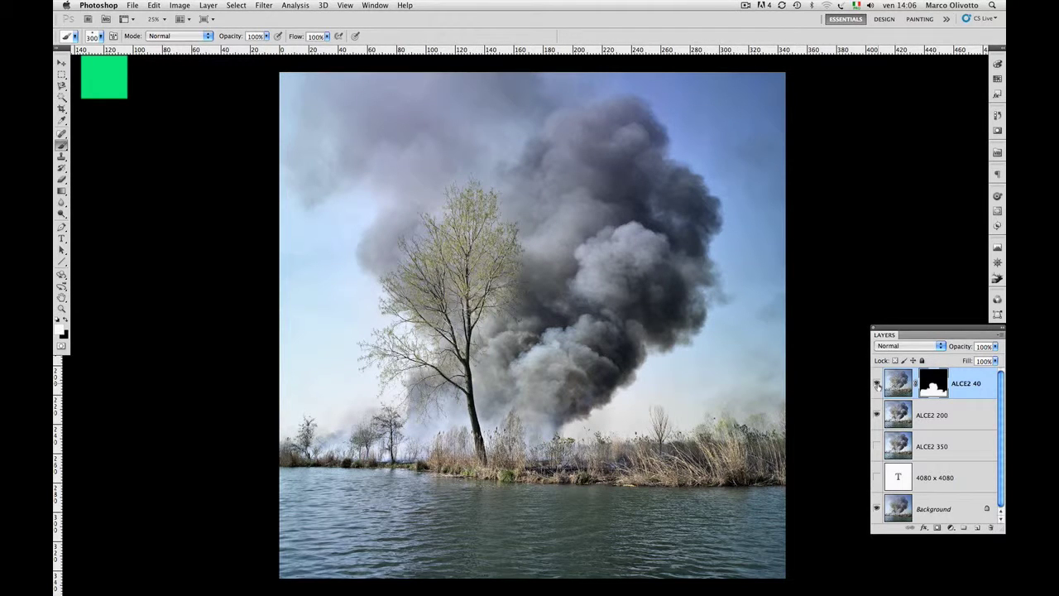